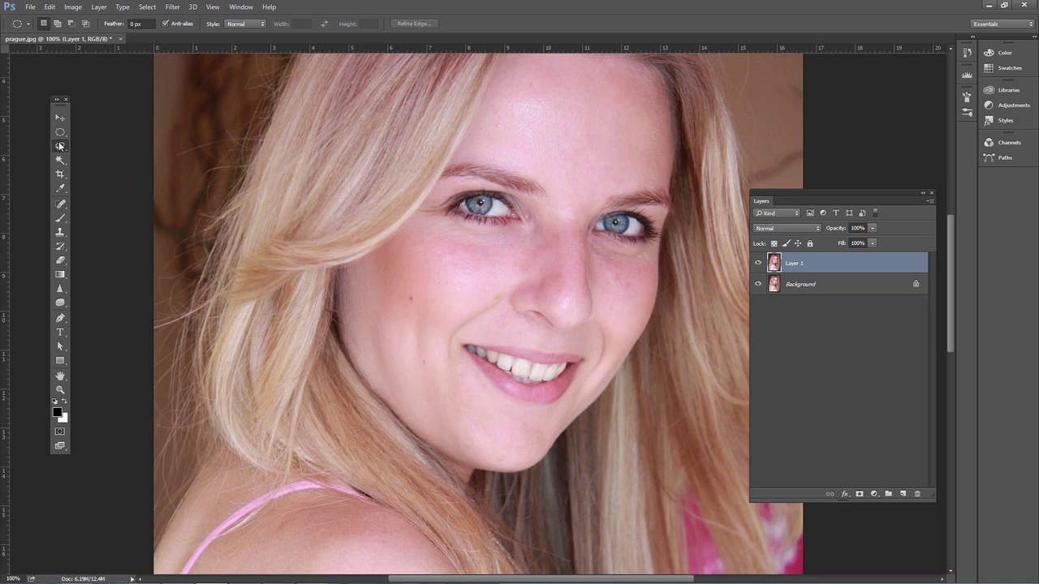
Select the iris of the eye on the photo's left side with an elliptical marquee
{"action": "left_click_drag", "start_coordinate": [60, 145], "coordinate": [118, 148]}
{"action": "left_click", "coordinate": [119, 146]}
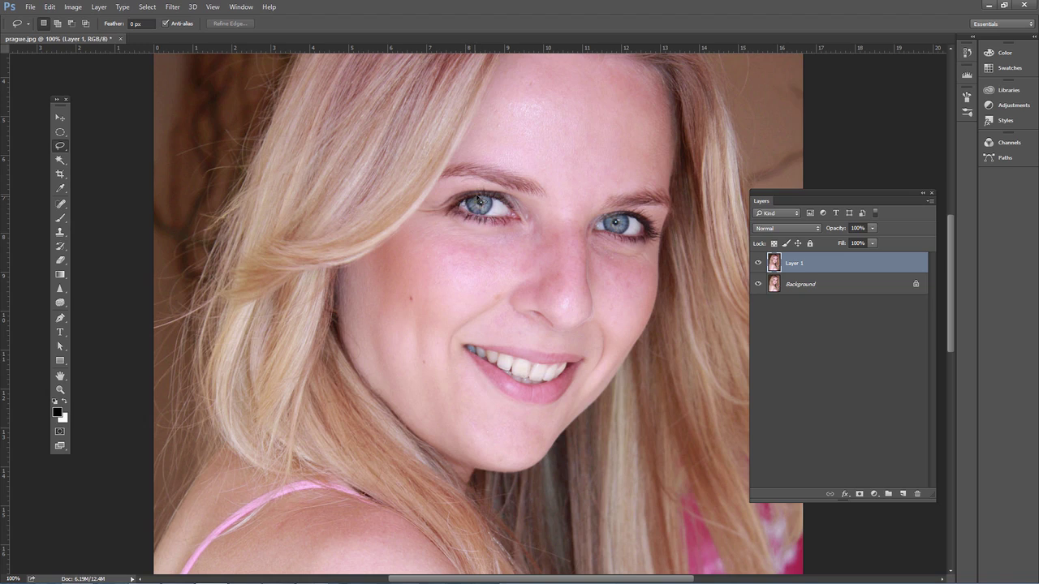
{"action": "left_click", "coordinate": [60, 132]}
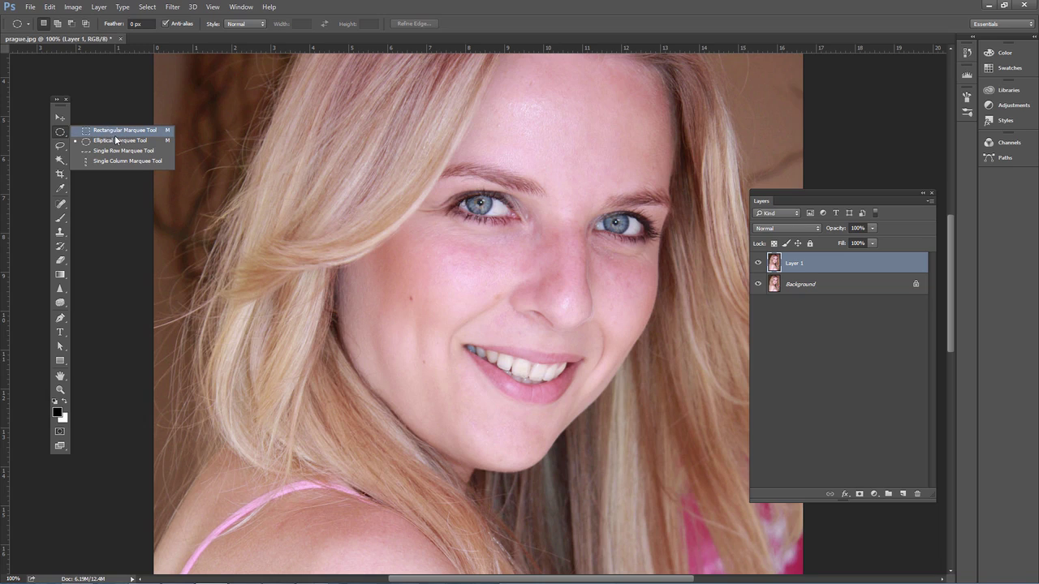
{"action": "left_click", "coordinate": [106, 142]}
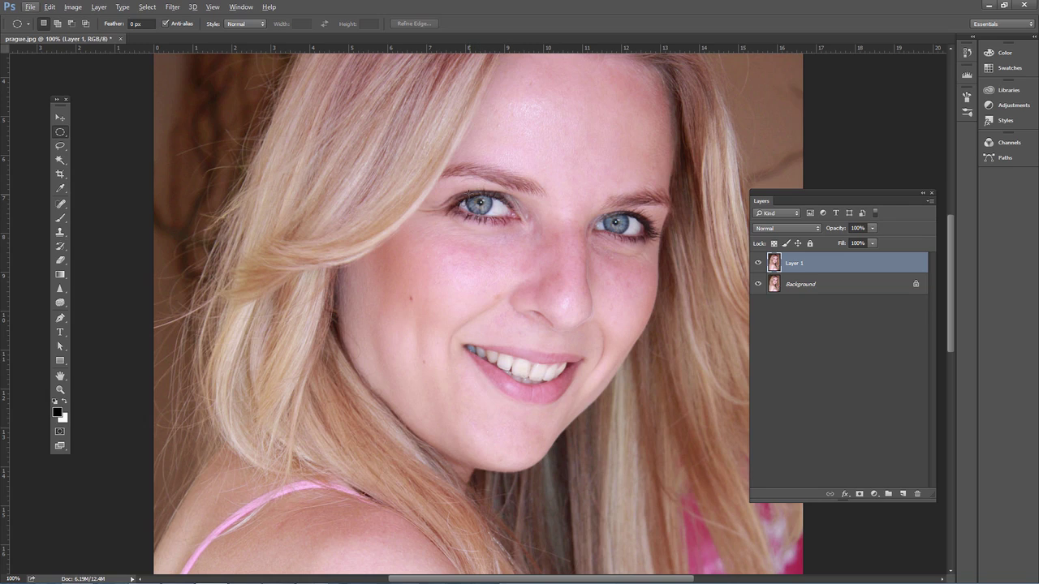
{"action": "left_click_drag", "start_coordinate": [459, 188], "coordinate": [494, 236]}
{"action": "left_click", "coordinate": [495, 235]}
{"action": "left_click_drag", "start_coordinate": [466, 186], "coordinate": [492, 213]}
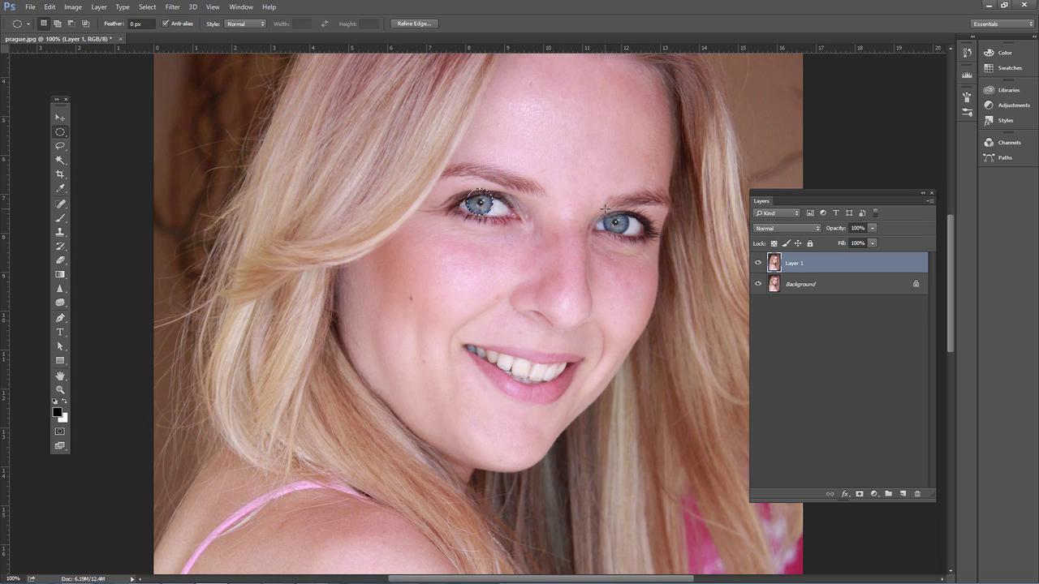
Add the iris of the other eye to the selection with a second elliptical marquee
{"action": "key", "text": "shift"}
{"action": "left_click_drag", "start_coordinate": [608, 210], "coordinate": [628, 229]}
{"action": "left_click_drag", "start_coordinate": [600, 212], "coordinate": [619, 220]}
{"action": "left_click", "coordinate": [50, 7]}
Subtract the areas overlapping the eyelids from the iris selections with the Lasso tool
{"action": "left_click", "coordinate": [60, 147]}
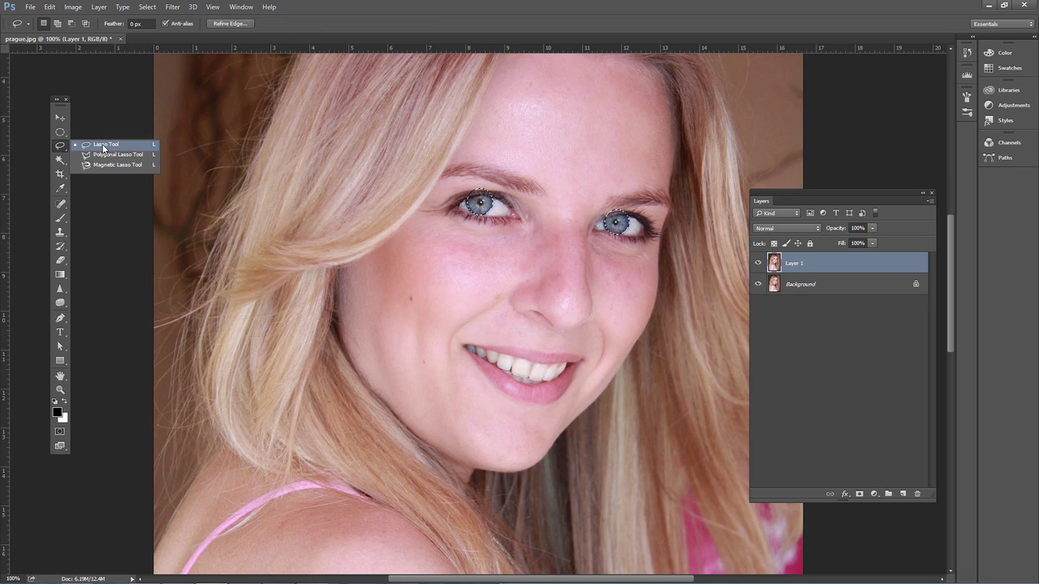
{"action": "left_click", "coordinate": [103, 147]}
{"action": "key", "text": "alt"}
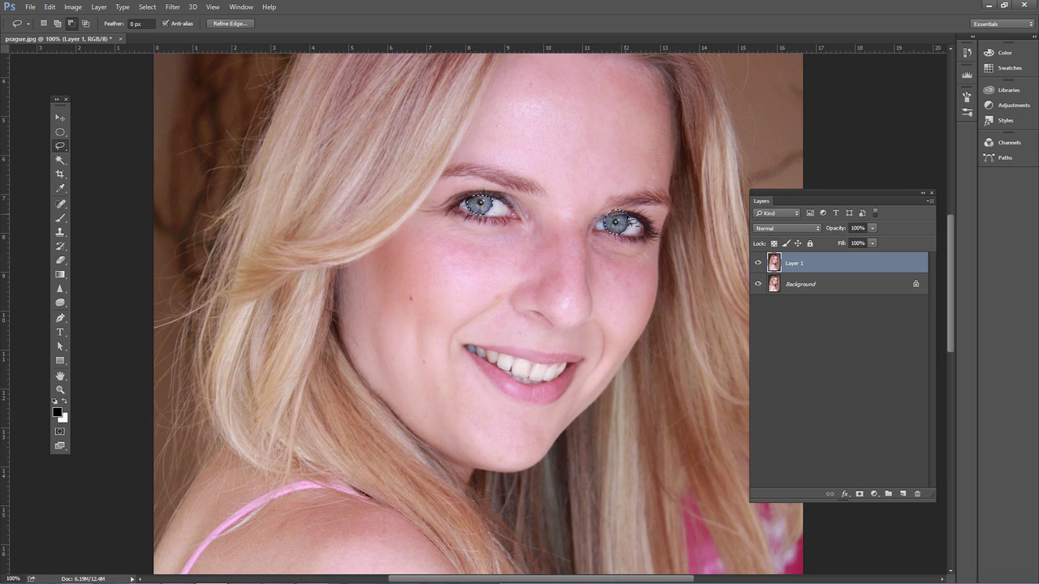
{"action": "mouse_move", "coordinate": [631, 220]}
{"action": "left_mouse_down"}
{"action": "mouse_move", "coordinate": [602, 202]}
{"action": "mouse_move", "coordinate": [607, 217]}
{"action": "left_mouse_up"}
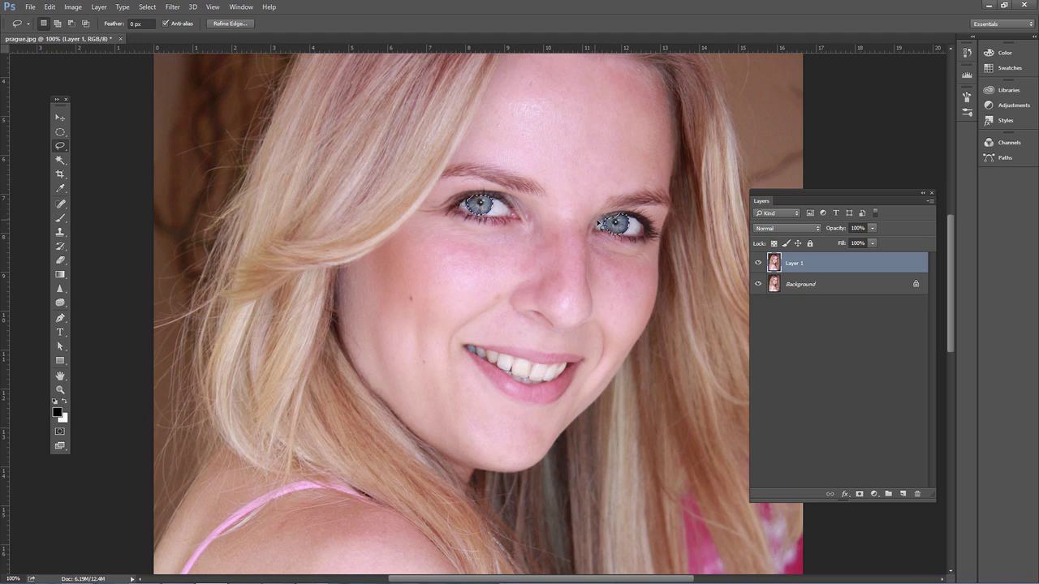
{"action": "key", "text": "shift"}
{"action": "left_click", "coordinate": [147, 7]}
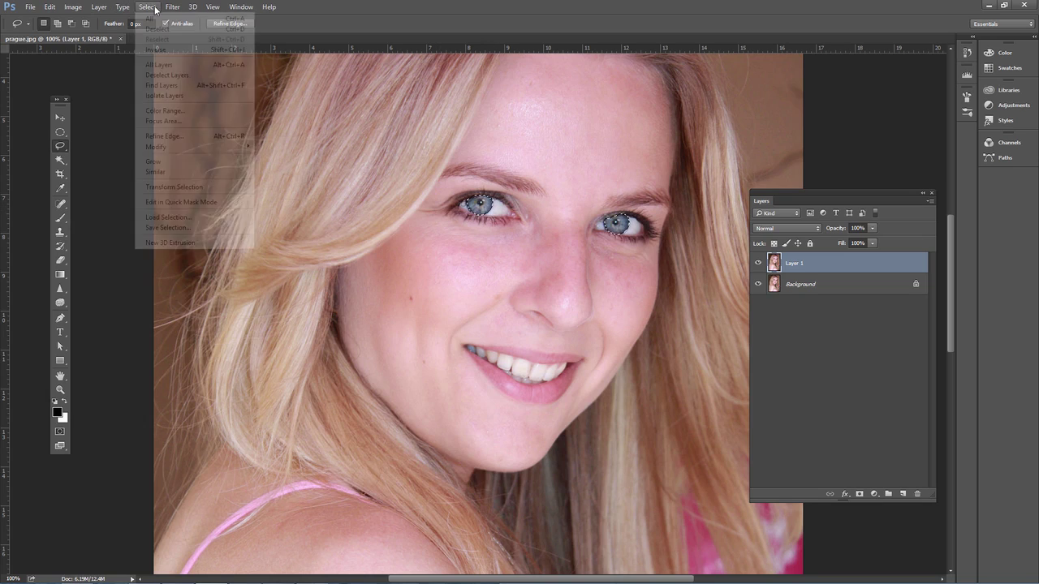
{"action": "left_click", "coordinate": [187, 136]}
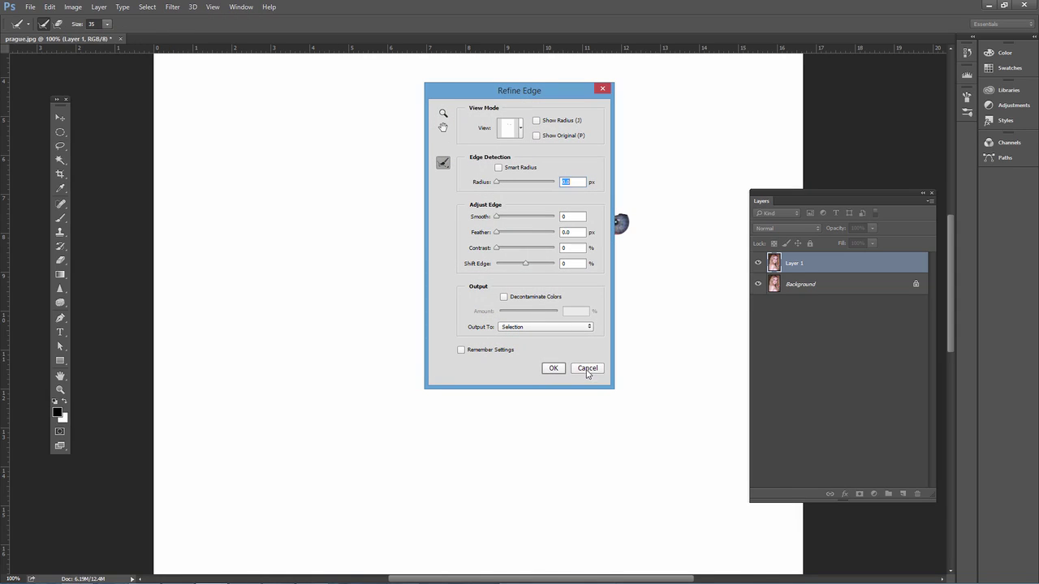
{"action": "left_click", "coordinate": [587, 367]}
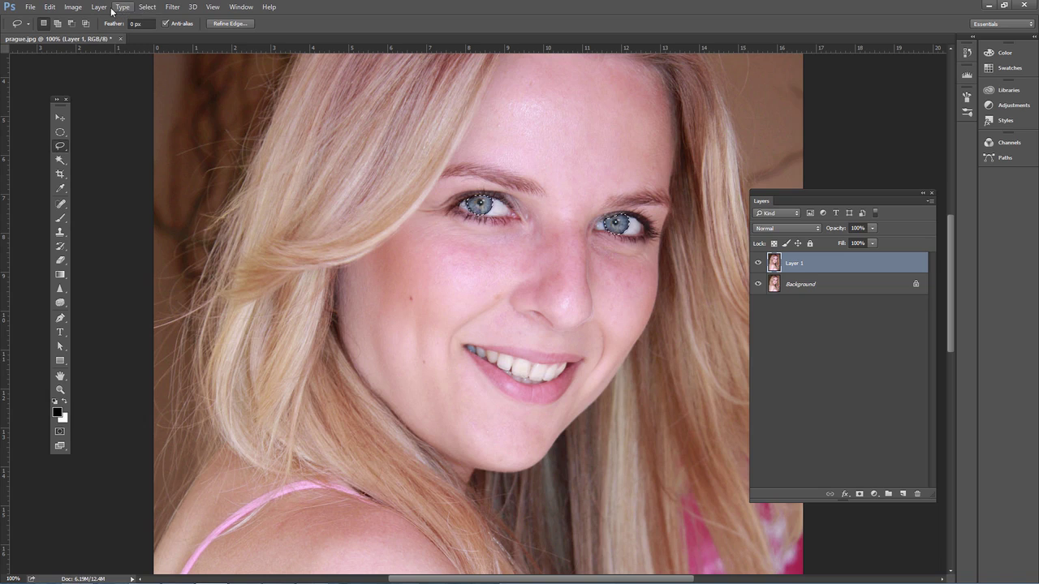
Feather the iris selection with a radius of 2 pixels
{"action": "left_click", "coordinate": [148, 8]}
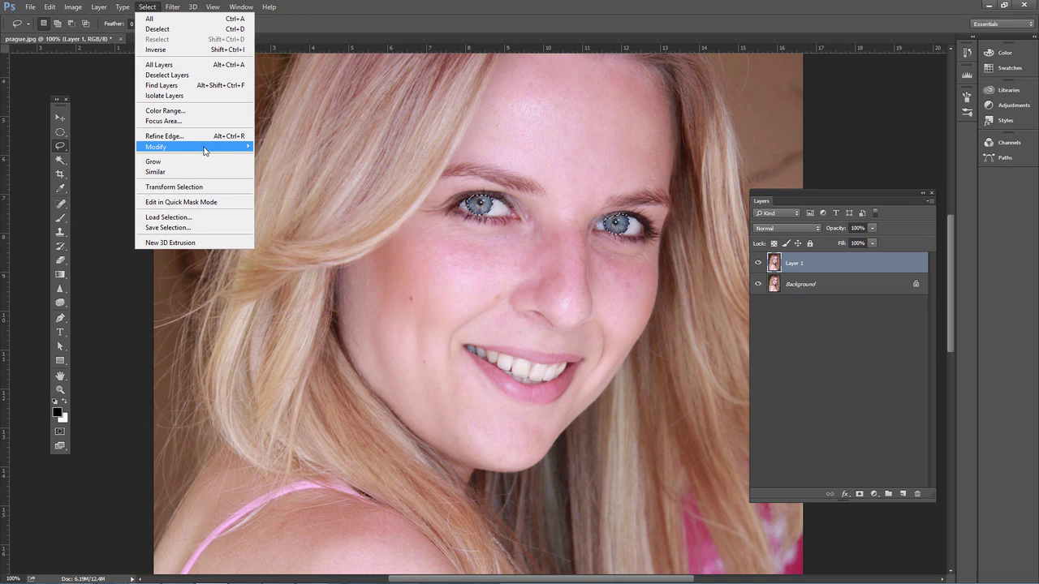
{"action": "mouse_move", "coordinate": [204, 147]}
{"action": "left_click", "coordinate": [276, 187]}
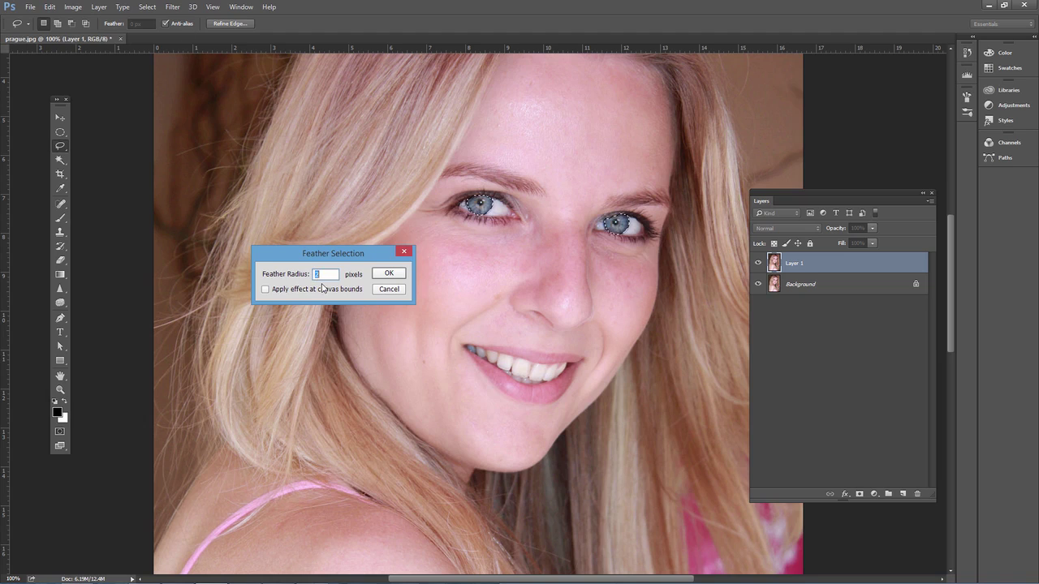
{"action": "left_click", "coordinate": [389, 273]}
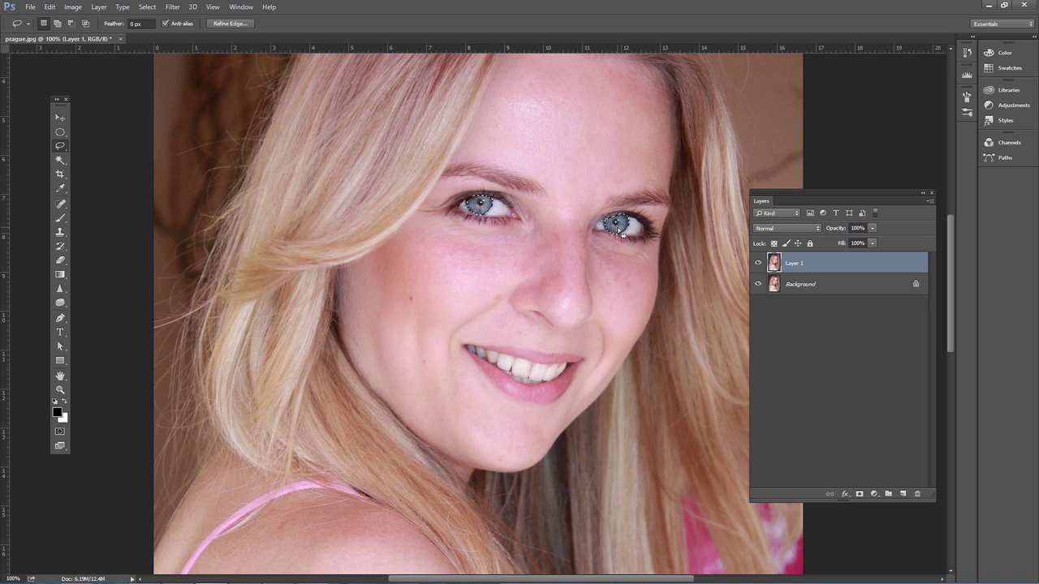
Add a Hue/Saturation adjustment layer masked to the selected irises and move its settings away from the eyes
{"action": "left_click", "coordinate": [873, 494]}
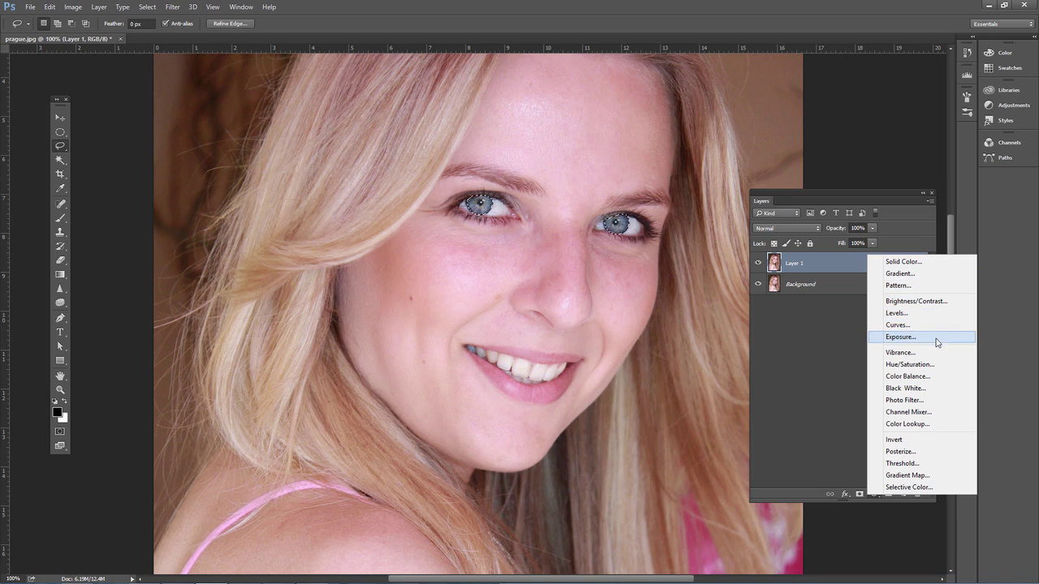
{"action": "left_click", "coordinate": [909, 366]}
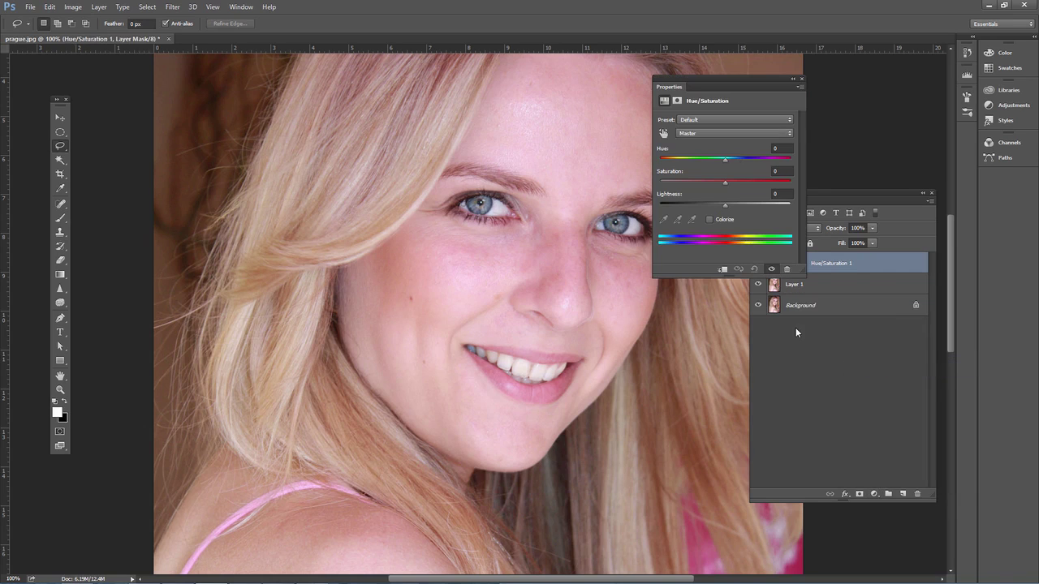
{"action": "left_click_drag", "start_coordinate": [703, 84], "coordinate": [623, 323]}
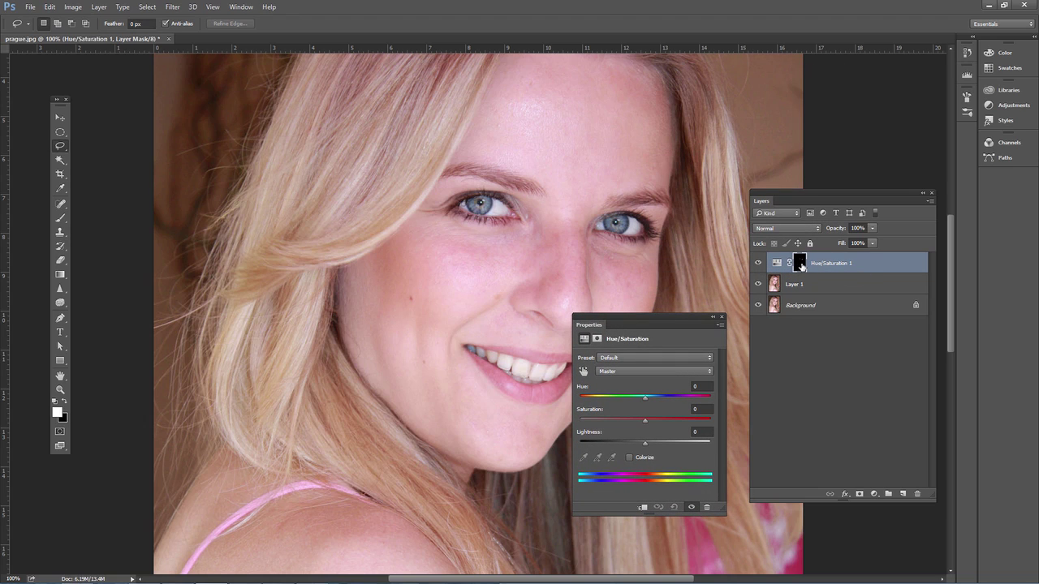
View the adjustment's layer mask on its own, return to the photo and bring back the Hue/Saturation settings
{"action": "left_click", "coordinate": [800, 264], "text": "alt"}
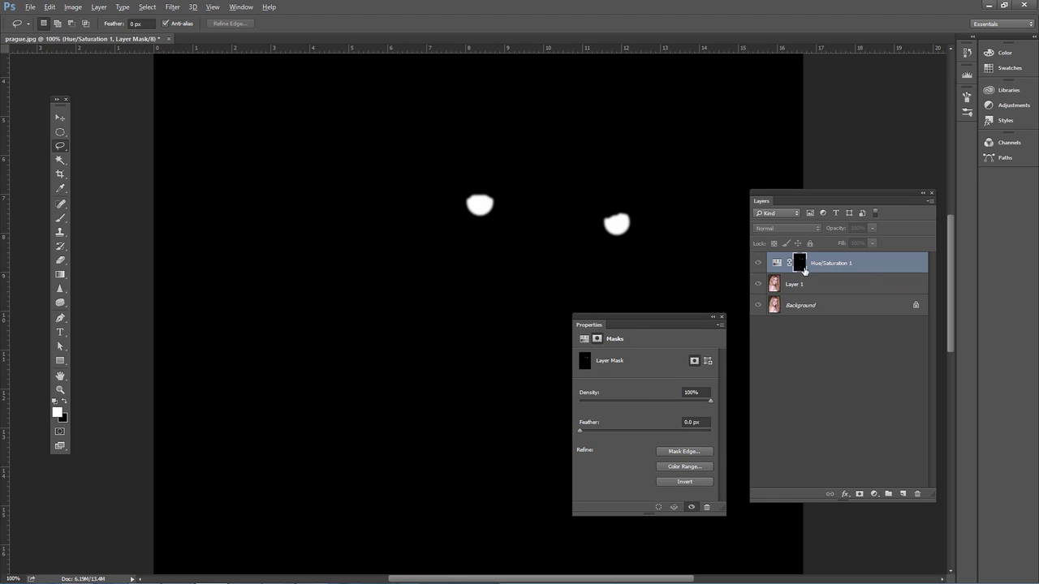
{"action": "left_click", "coordinate": [804, 270], "text": "alt"}
{"action": "left_click_drag", "start_coordinate": [661, 313], "coordinate": [692, 317]}
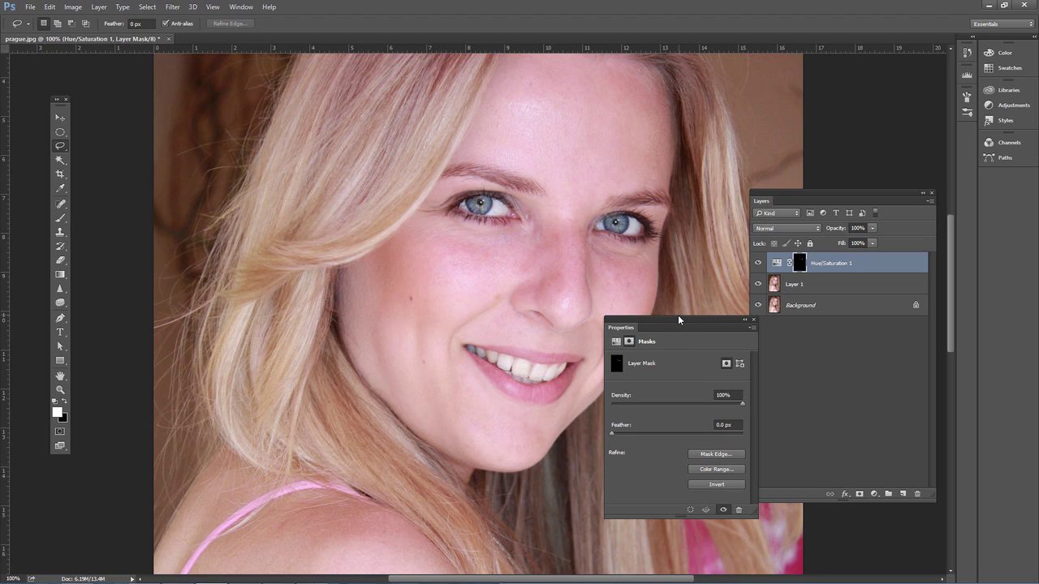
{"action": "left_click_drag", "start_coordinate": [675, 317], "coordinate": [691, 319]}
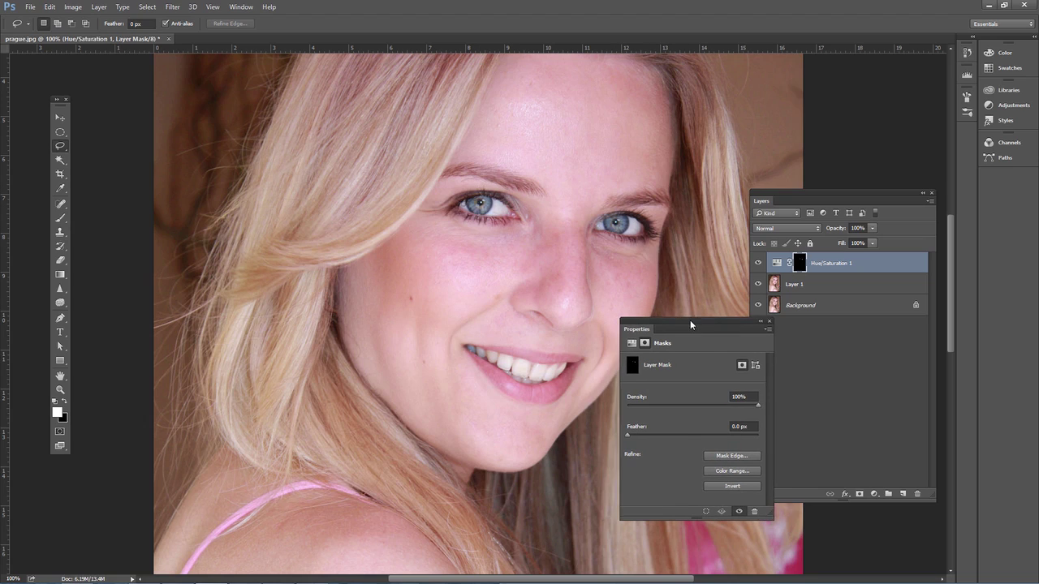
{"action": "left_click", "coordinate": [631, 343]}
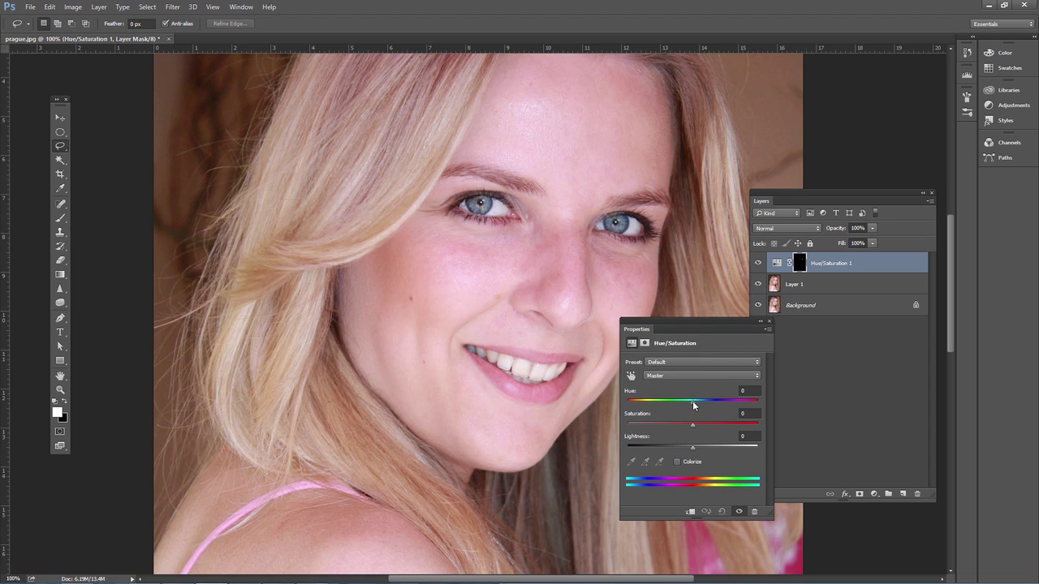
Try different hue shifts on the irises, including a Hue of -172 for green eyes
{"action": "left_click_drag", "start_coordinate": [692, 403], "coordinate": [629, 405]}
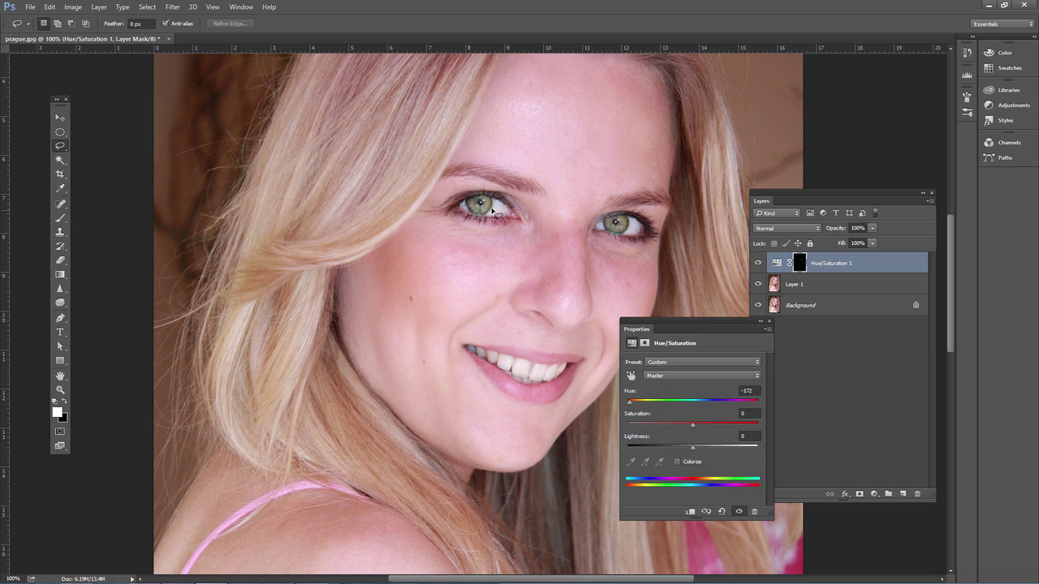
{"action": "left_click_drag", "start_coordinate": [633, 405], "coordinate": [666, 404]}
{"action": "left_click_drag", "start_coordinate": [634, 407], "coordinate": [666, 406]}
Colorize the irises blue with Hue 217, Saturation 36 and Lightness -2, and close the adjustment settings
{"action": "left_click", "coordinate": [678, 462]}
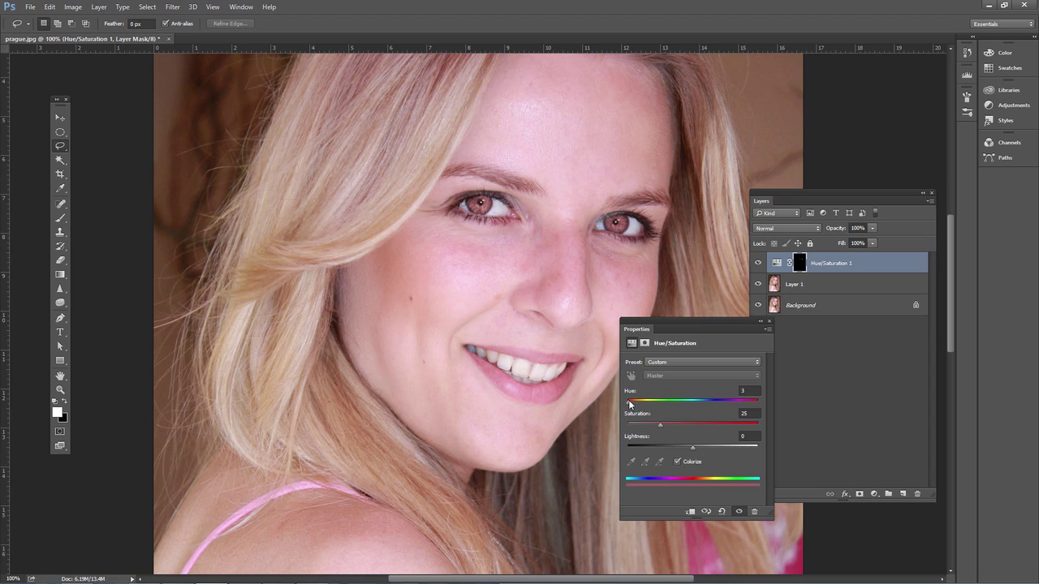
{"action": "mouse_move", "coordinate": [630, 404]}
{"action": "left_mouse_down"}
{"action": "mouse_move", "coordinate": [705, 405]}
{"action": "mouse_move", "coordinate": [635, 420]}
{"action": "left_mouse_up"}
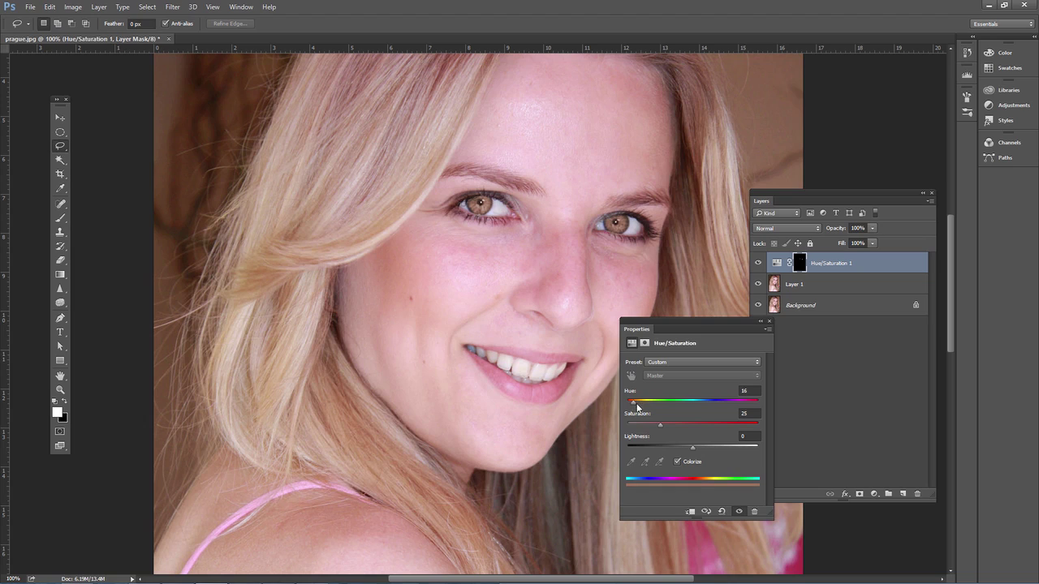
{"action": "left_click_drag", "start_coordinate": [638, 408], "coordinate": [692, 445]}
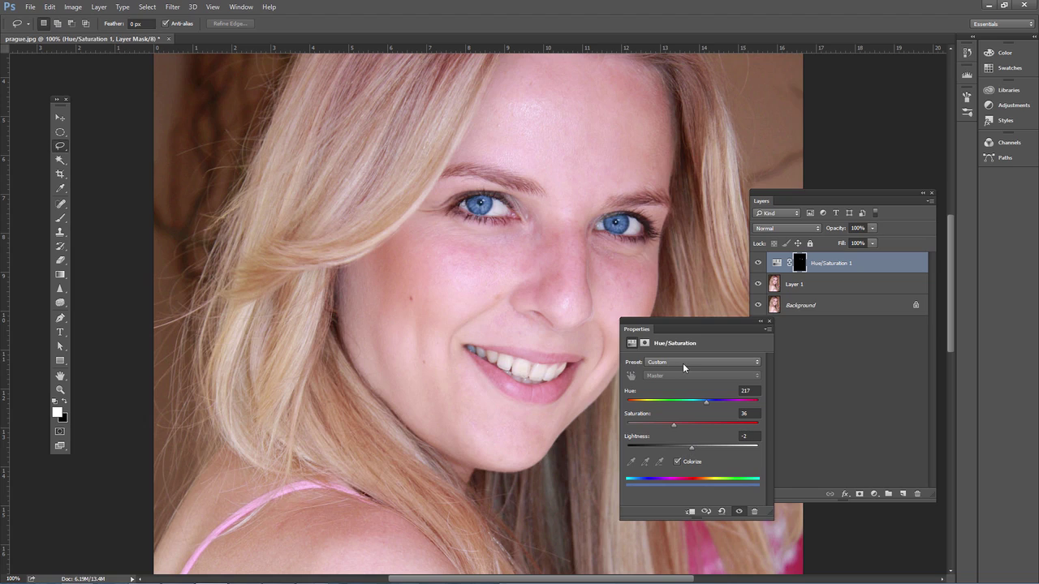
{"action": "left_click", "coordinate": [768, 322]}
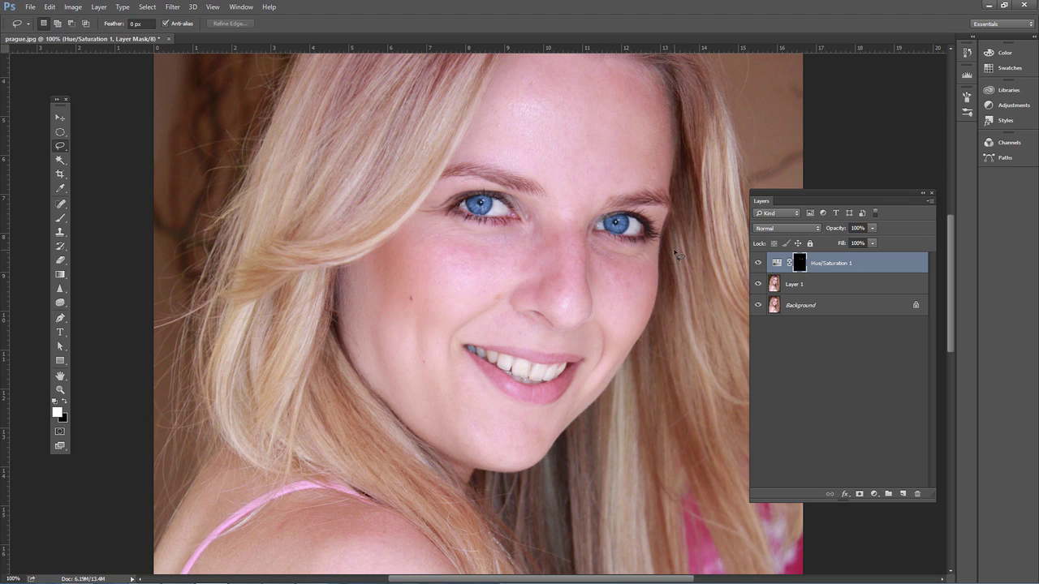
Set up a soft round 80 px brush with black as foreground colour for retouching the Hue/Saturation layer's mask around the eyes
{"action": "key", "text": "ctrl+plus"}
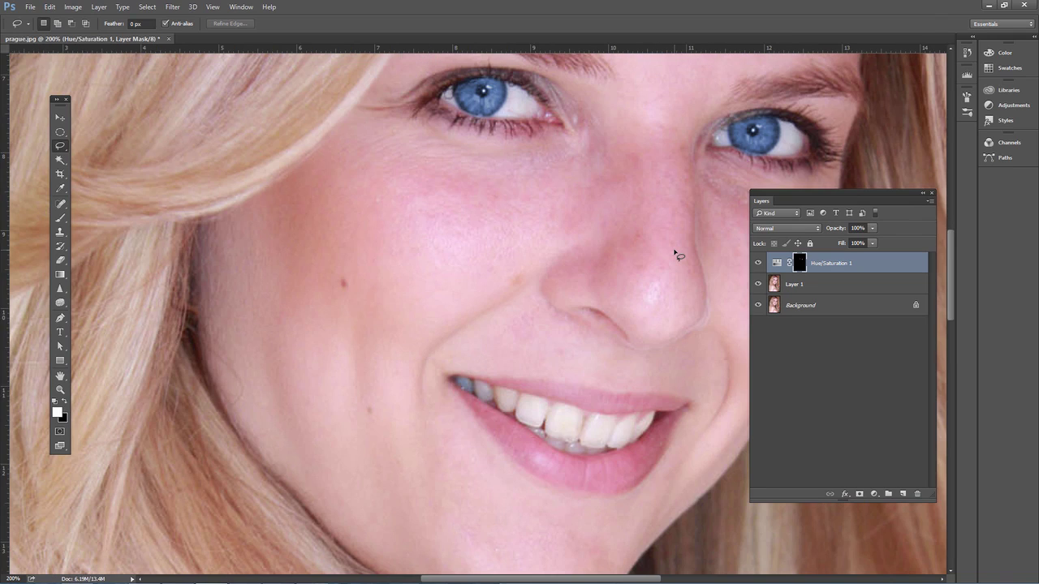
{"action": "scroll", "coordinate": [609, 244], "scroll_direction": "up", "scroll_amount": 5}
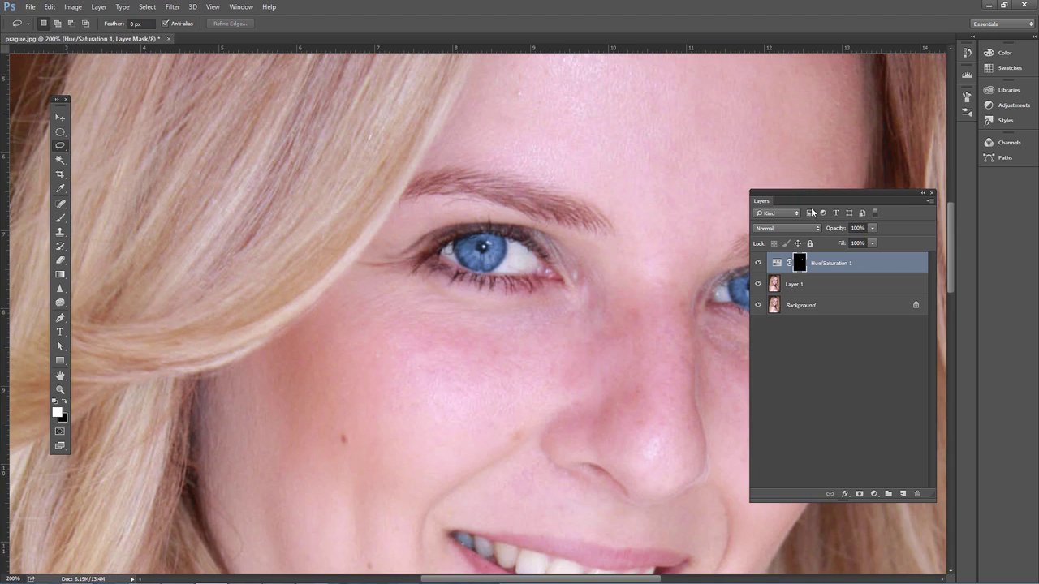
{"action": "left_click_drag", "start_coordinate": [845, 194], "coordinate": [912, 221]}
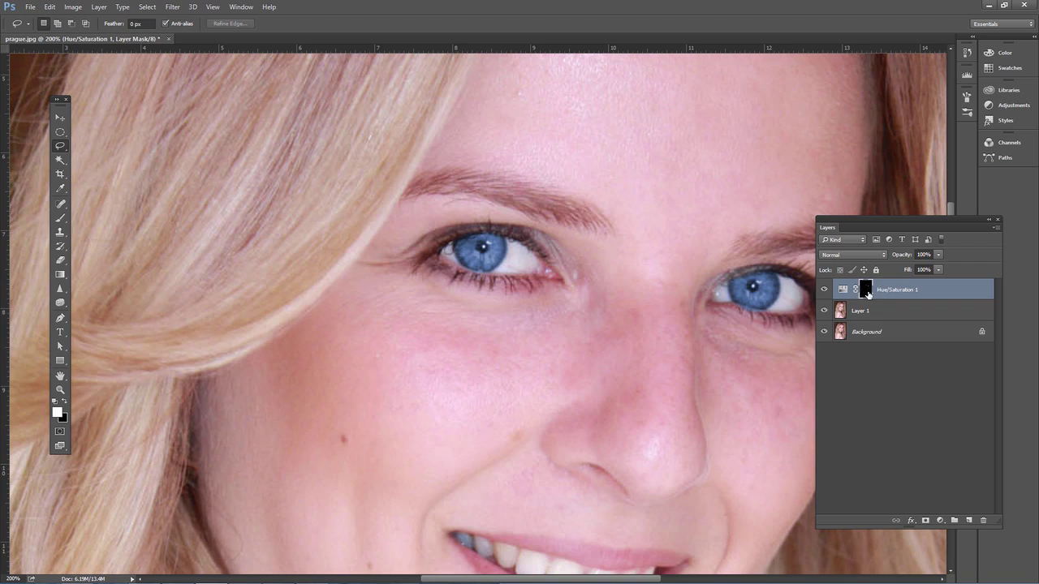
{"action": "left_click", "coordinate": [60, 217]}
{"action": "left_click", "coordinate": [57, 26]}
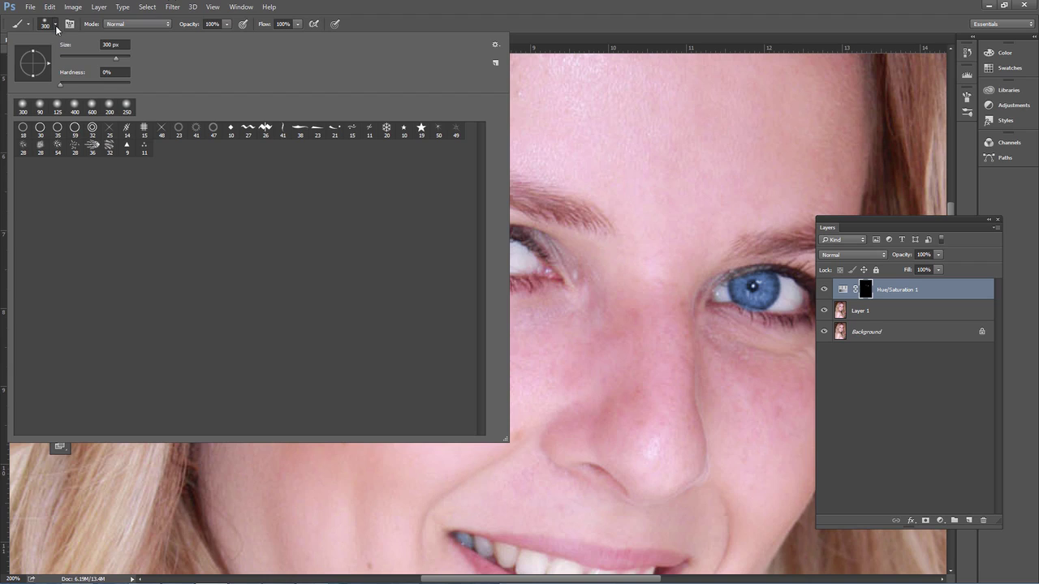
{"action": "left_click", "coordinate": [57, 105]}
{"action": "left_click", "coordinate": [57, 26]}
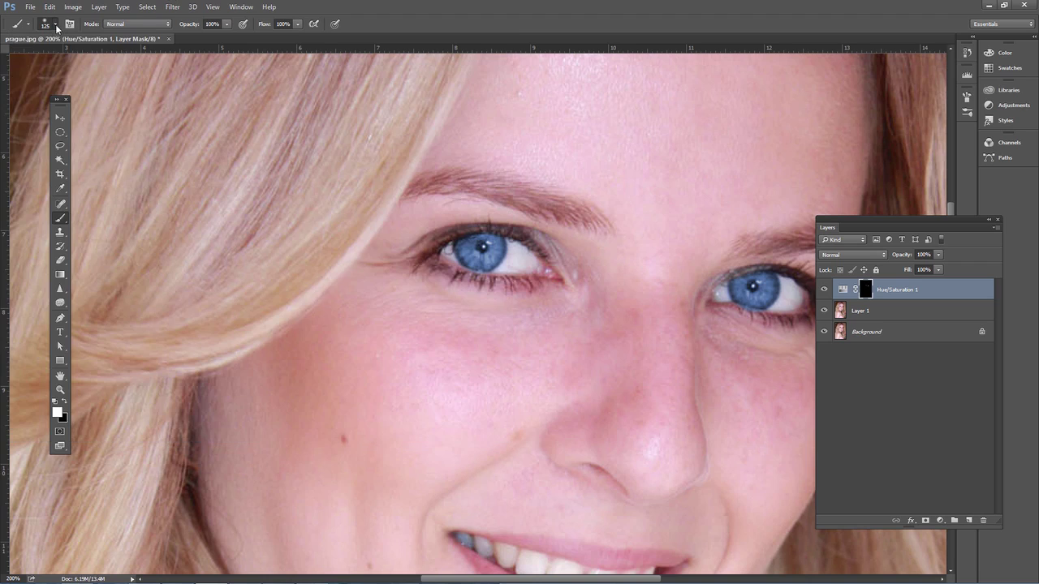
{"action": "left_click", "coordinate": [64, 402]}
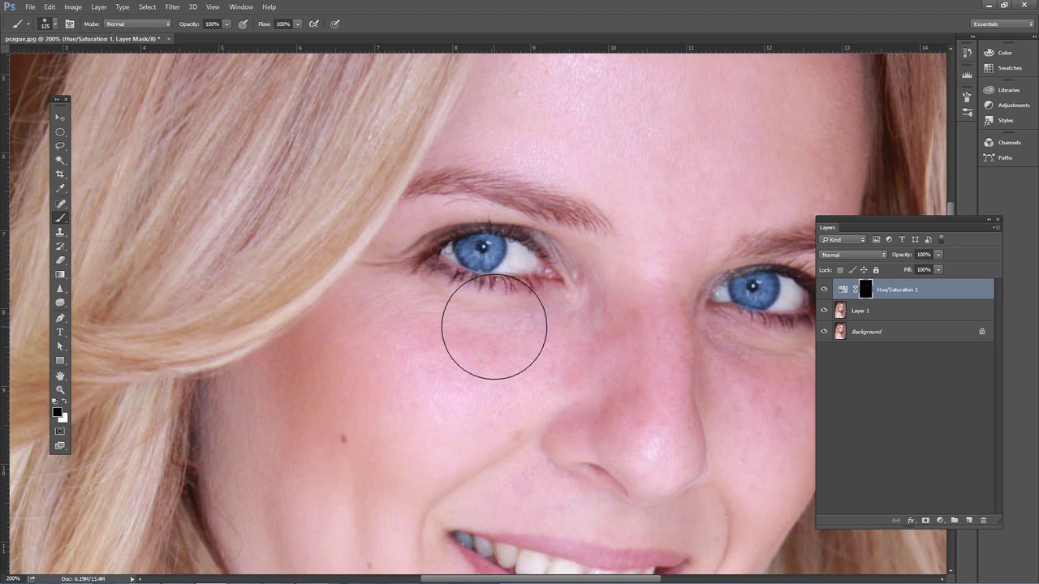
{"action": "key", "text": "bracketleft"}
{"action": "key", "text": "bracketleft"}
{"action": "key", "text": "bracketleft"}
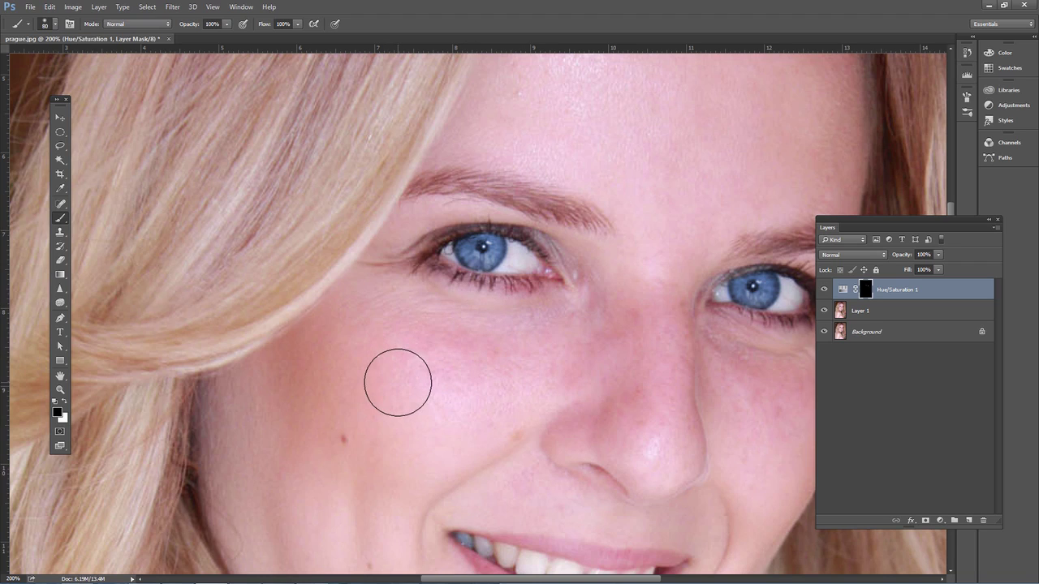
Compare the whole portrait with the Hue/Saturation layer hidden and shown again
{"action": "key", "text": "ctrl+minus"}
{"action": "key", "text": "ctrl+minus"}
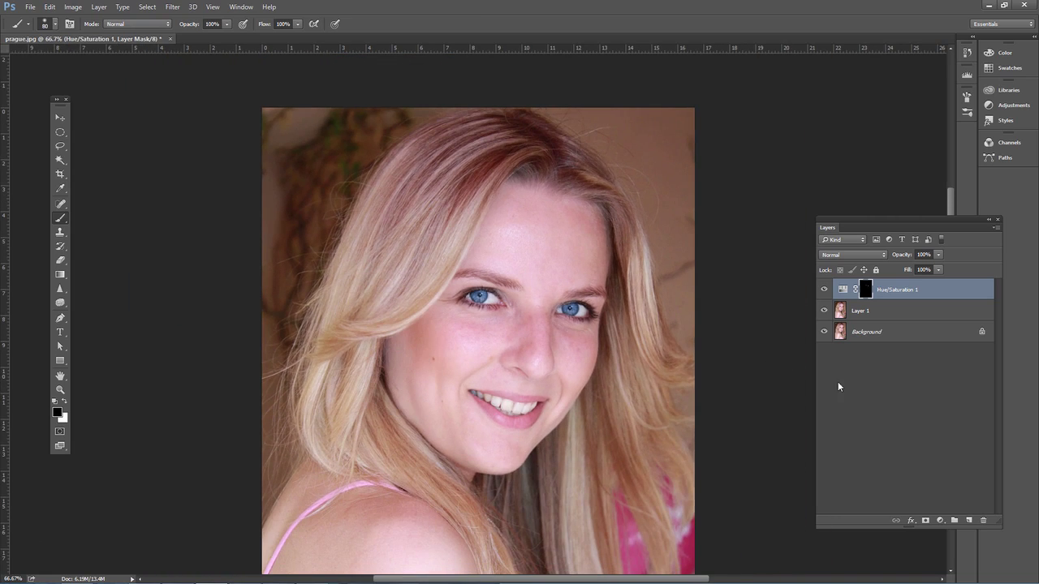
{"action": "left_click", "coordinate": [824, 290]}
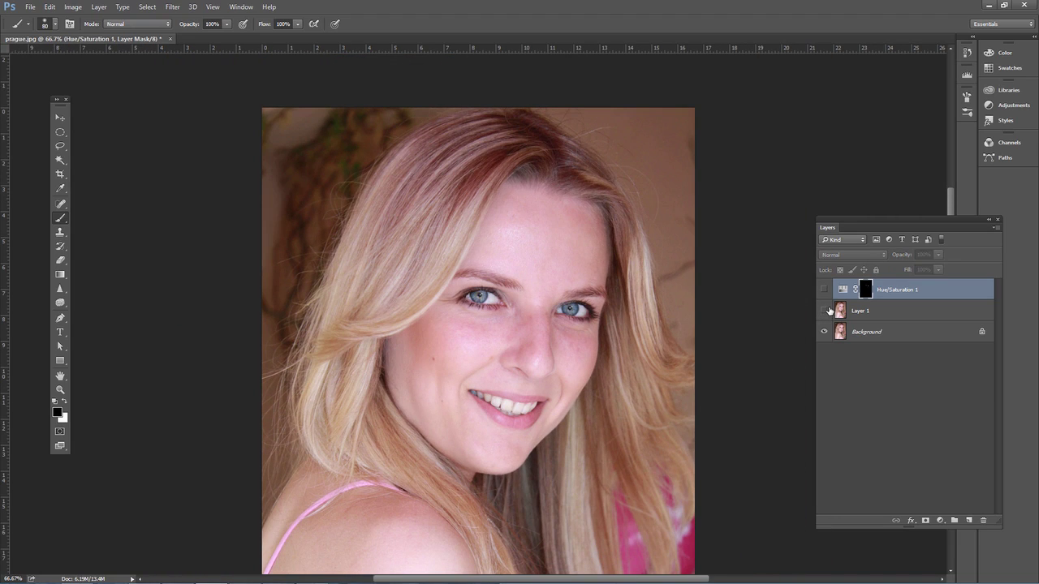
{"action": "left_click", "coordinate": [823, 290]}
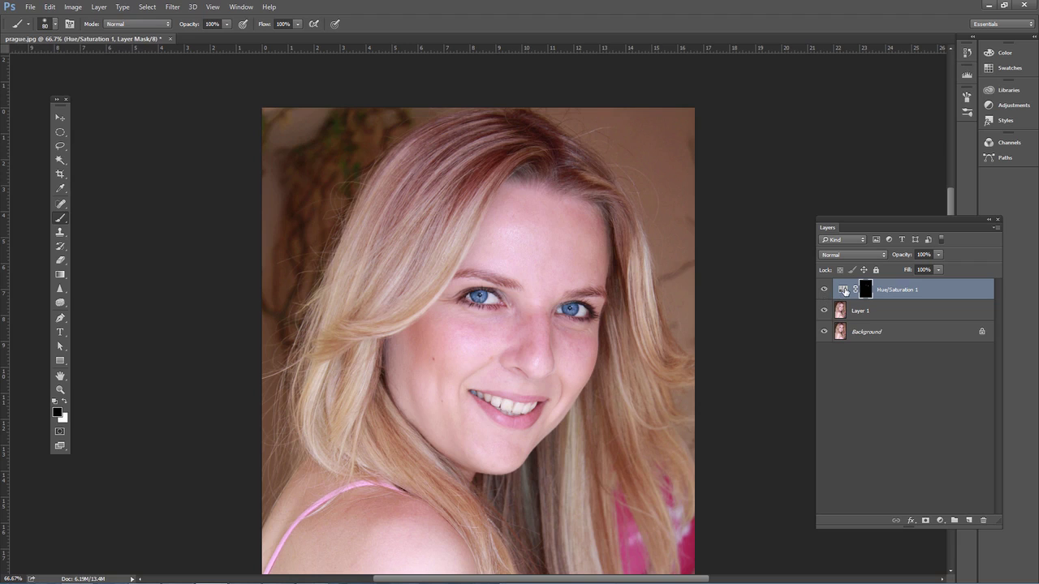
Delete the Hue/Saturation 1 adjustment layer, leaving only Layer 1 and the Background
{"action": "left_click", "coordinate": [940, 521]}
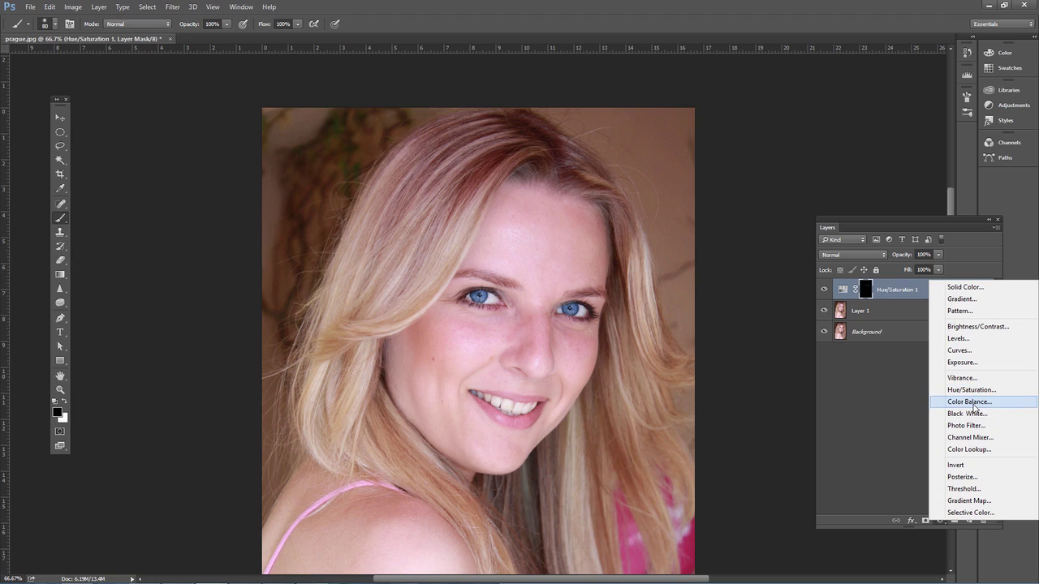
{"action": "left_click", "coordinate": [882, 401]}
{"action": "left_click_drag", "start_coordinate": [845, 295], "coordinate": [982, 519]}
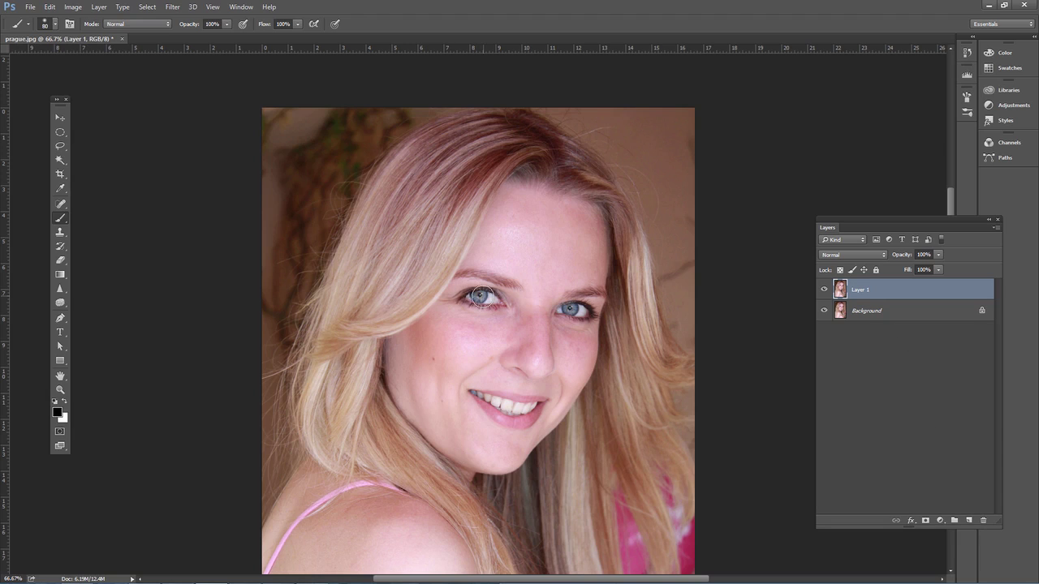
Add a Color Balance adjustment layer with midtones at Cyan/Red -7, Magenta/Green +89 and Yellow/Blue -23, and invert its mask to black
{"action": "left_click", "coordinate": [940, 521]}
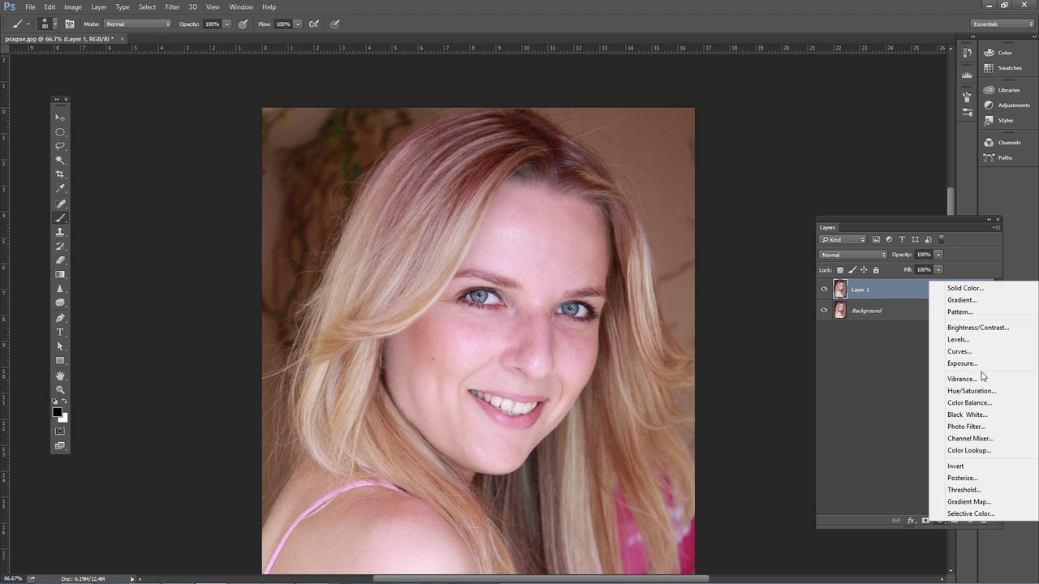
{"action": "left_click", "coordinate": [959, 403]}
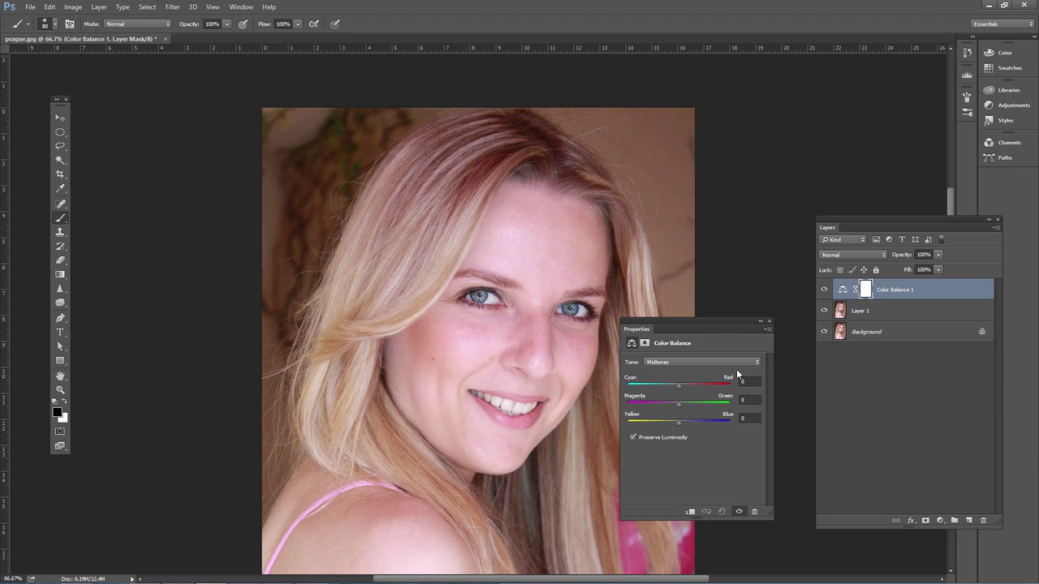
{"action": "left_click_drag", "start_coordinate": [679, 385], "coordinate": [662, 385]}
{"action": "left_click_drag", "start_coordinate": [663, 387], "coordinate": [724, 413]}
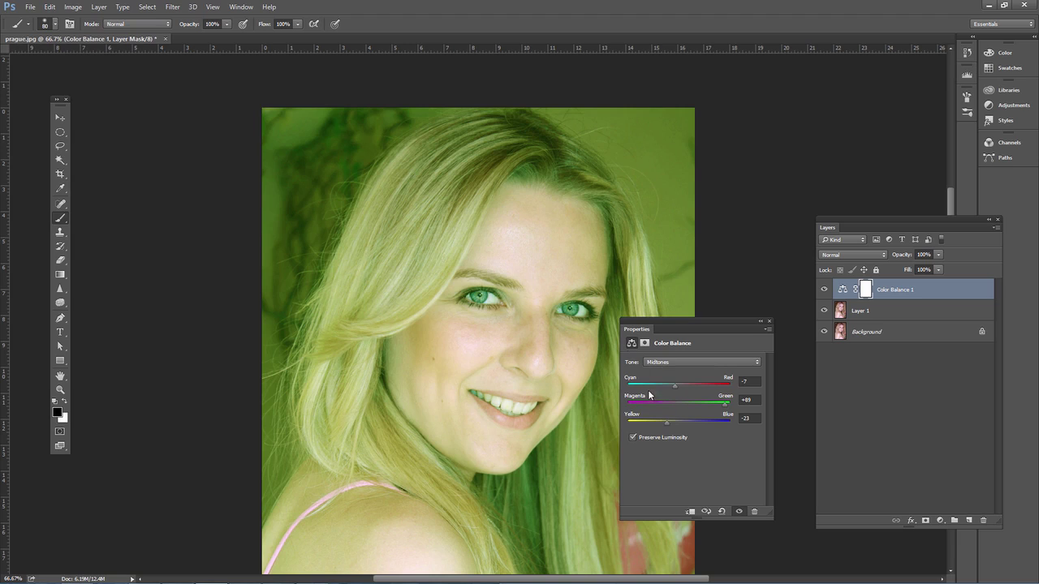
{"action": "left_click", "coordinate": [766, 323]}
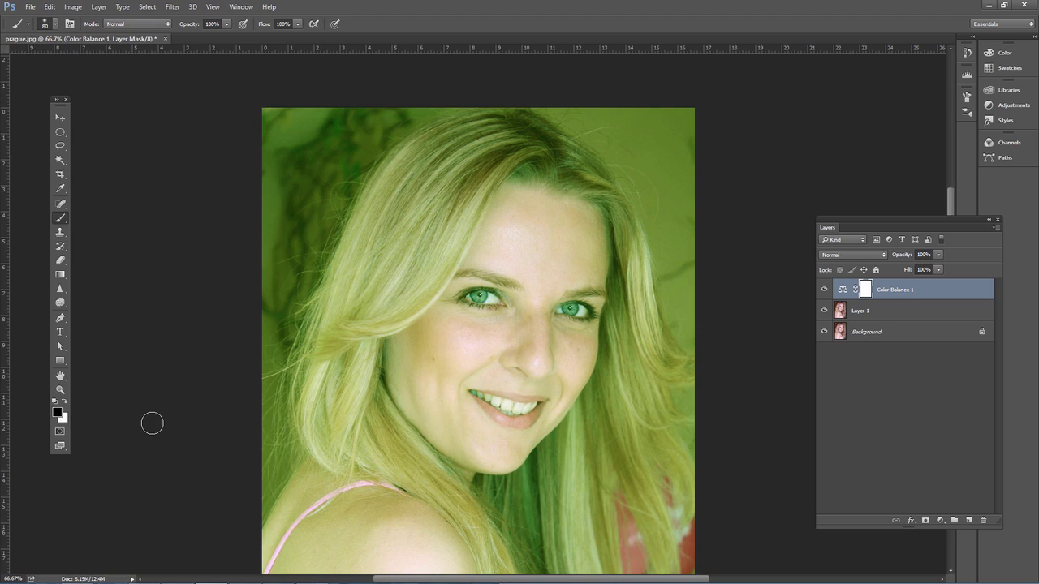
{"action": "key", "text": "ctrl+i"}
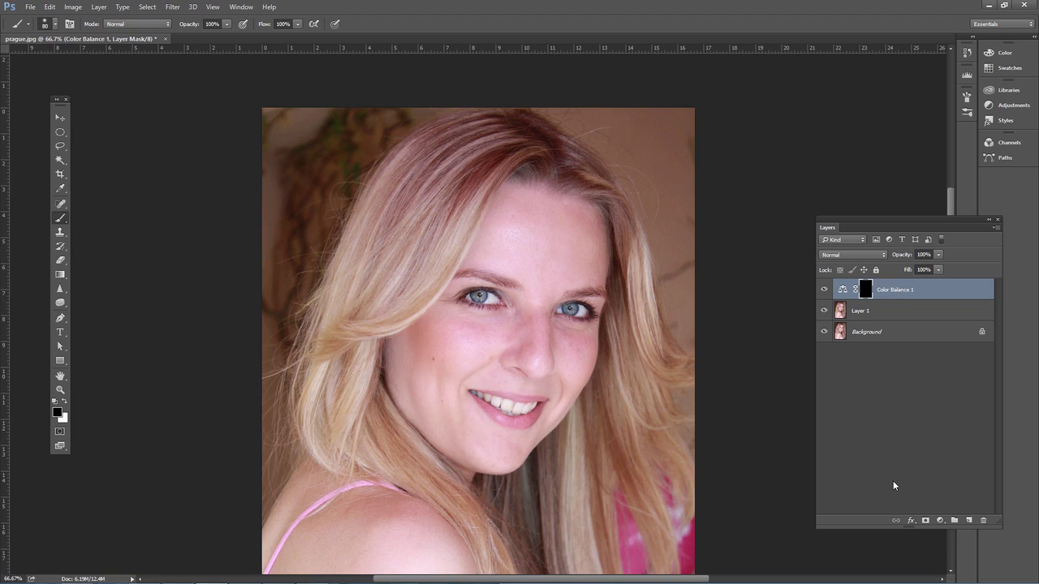
Paint both irises white on the Color Balance layer's mask, reducing the brush to 30 px to stay inside them
{"action": "key", "text": "ctrl+1"}
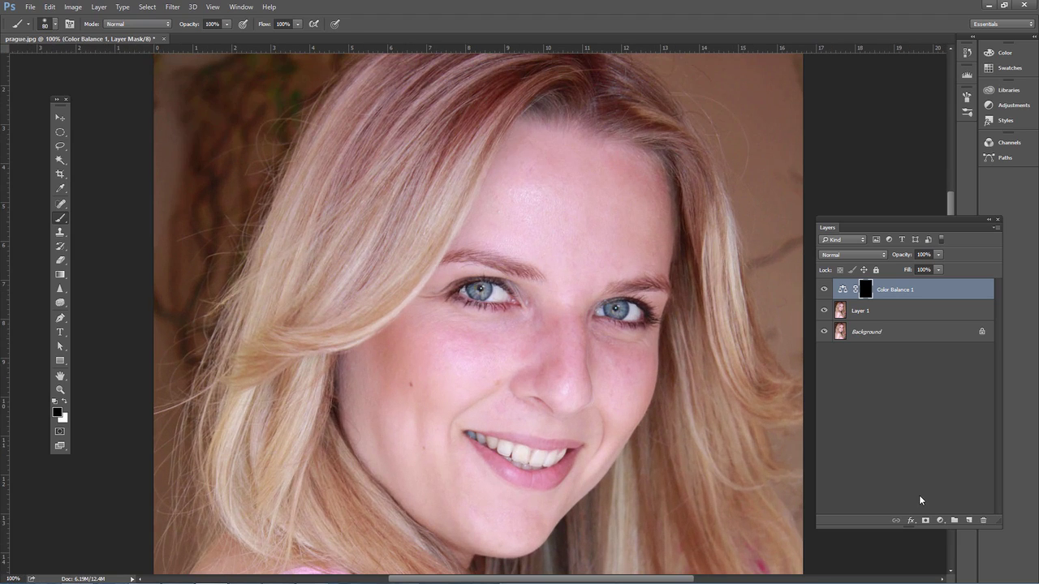
{"action": "key", "text": "ctrl+plus"}
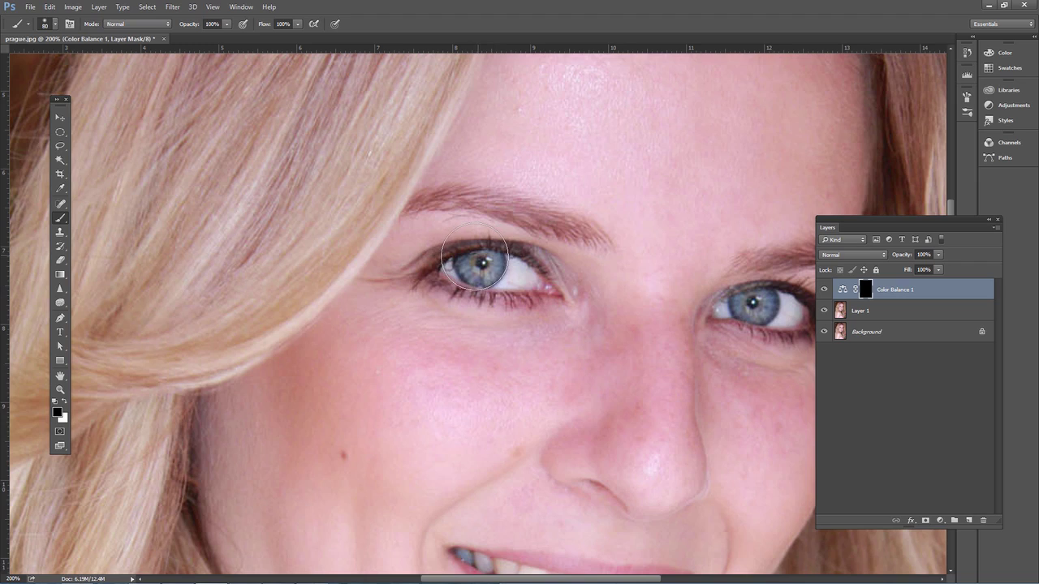
{"action": "key", "text": "bracketleft"}
{"action": "left_click", "coordinate": [60, 398]}
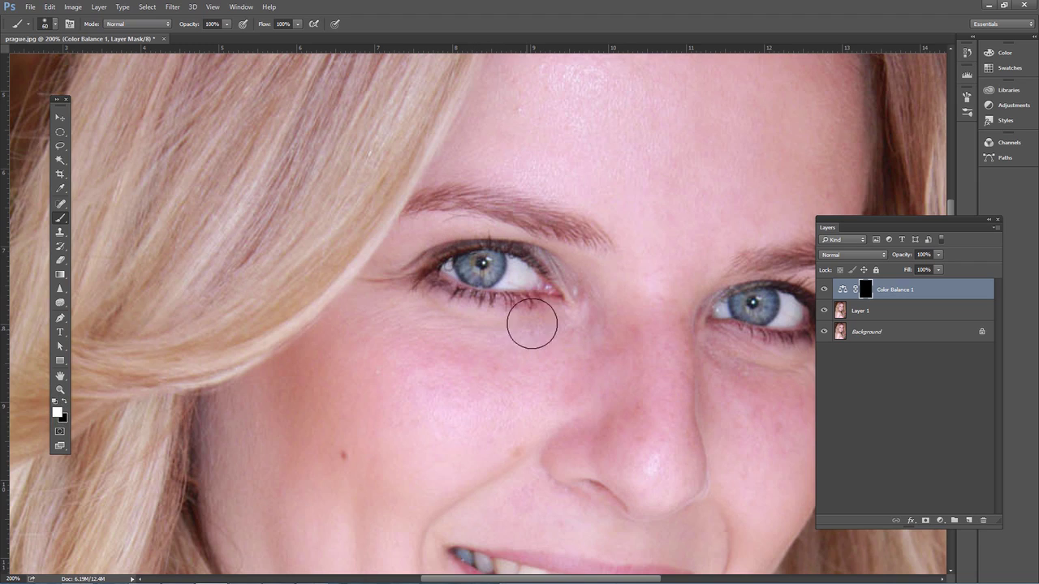
{"action": "left_click_drag", "start_coordinate": [474, 273], "coordinate": [480, 262]}
{"action": "key", "text": "bracketleft"}
{"action": "key", "text": "bracketleft"}
{"action": "key", "text": "bracketleft"}
{"action": "key", "text": "bracketleft"}
{"action": "mouse_move", "coordinate": [477, 264]}
{"action": "left_mouse_down"}
{"action": "mouse_move", "coordinate": [464, 266]}
{"action": "mouse_move", "coordinate": [493, 264]}
{"action": "mouse_move", "coordinate": [483, 271]}
{"action": "left_mouse_up"}
{"action": "mouse_move", "coordinate": [721, 295]}
{"action": "left_mouse_down"}
{"action": "mouse_move", "coordinate": [769, 305]}
{"action": "mouse_move", "coordinate": [745, 310]}
{"action": "mouse_move", "coordinate": [754, 306]}
{"action": "left_mouse_up"}
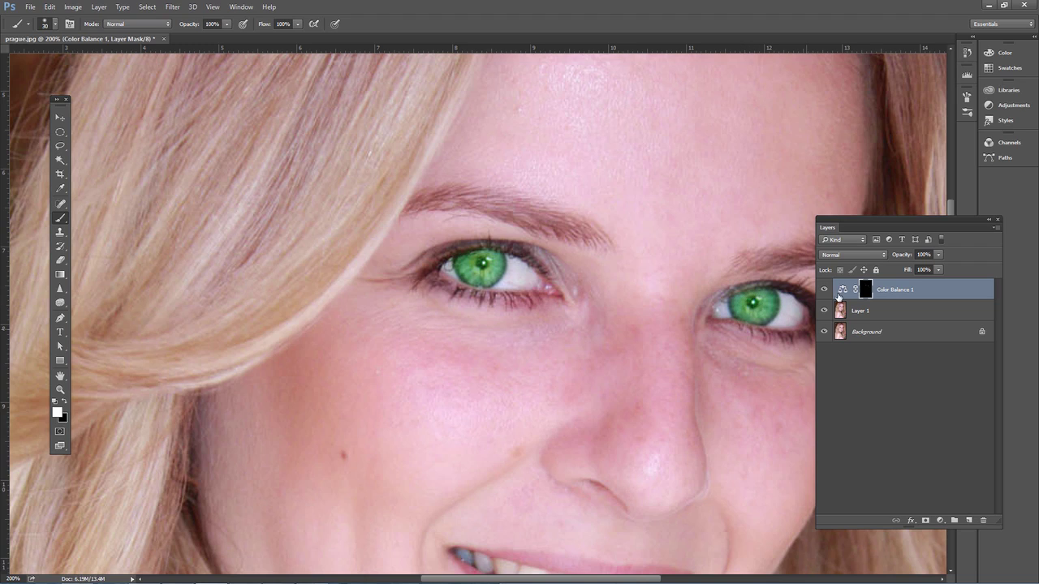
Lower the Color Balance layer's opacity to 38% while judging the green eyes in the whole portrait
{"action": "key", "text": "ctrl+0"}
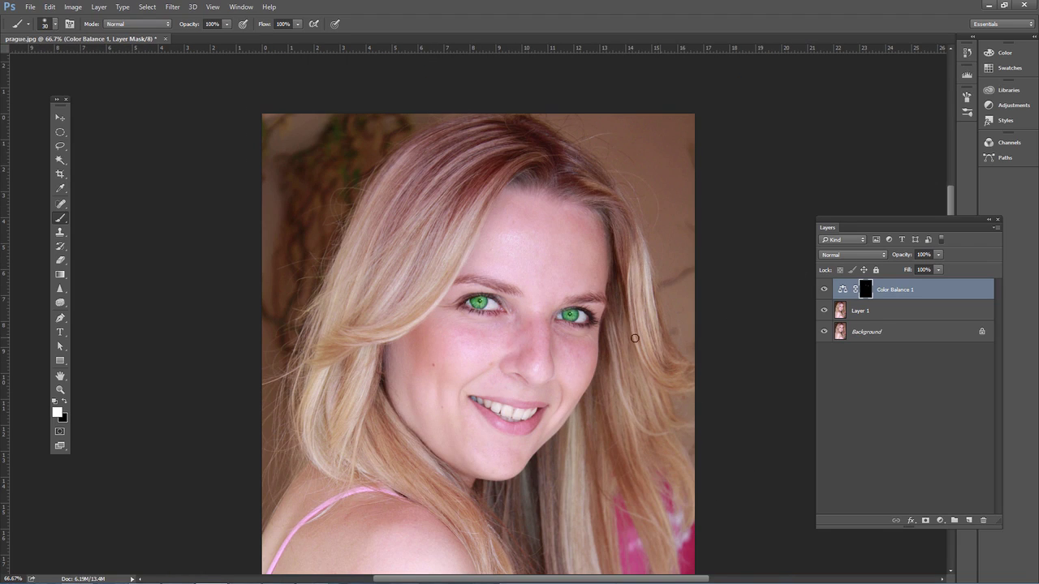
{"action": "left_click", "coordinate": [938, 254]}
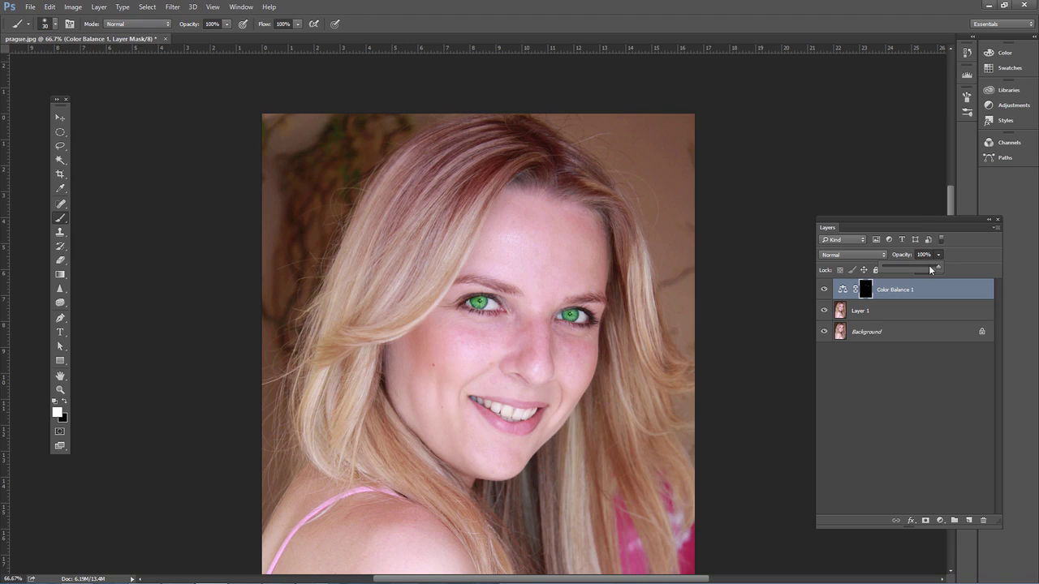
{"action": "left_click_drag", "start_coordinate": [938, 268], "coordinate": [903, 267]}
{"action": "left_click", "coordinate": [829, 292]}
{"action": "left_click_drag", "start_coordinate": [938, 259], "coordinate": [947, 271]}
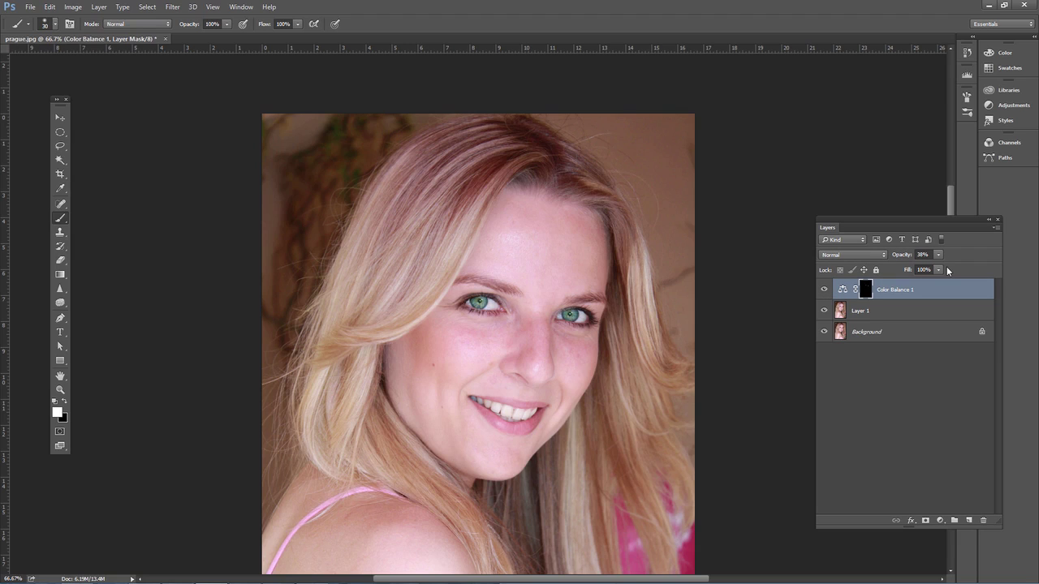